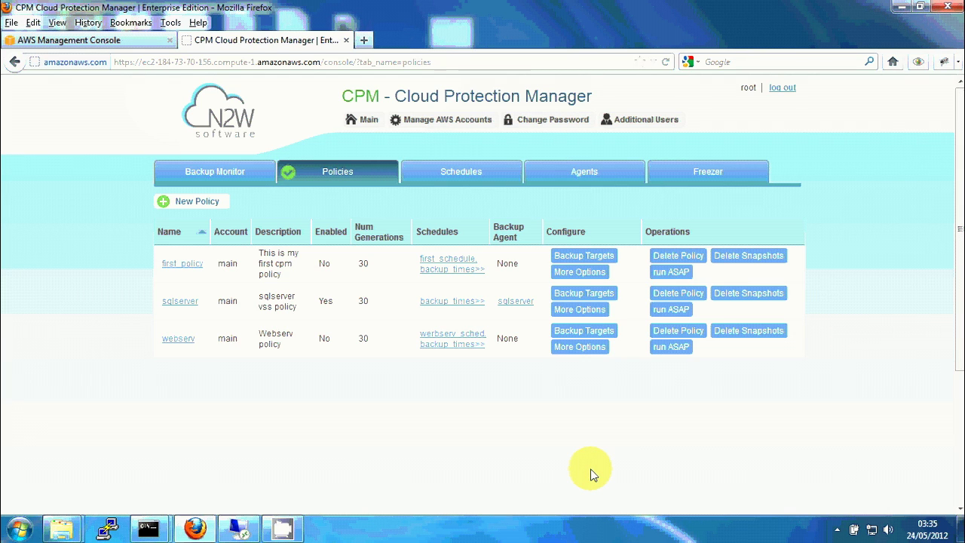
- Scroll the Policies page, then show the remote server's desktop with the CPMAgentService installer
scroll(579, 419, down, 3)
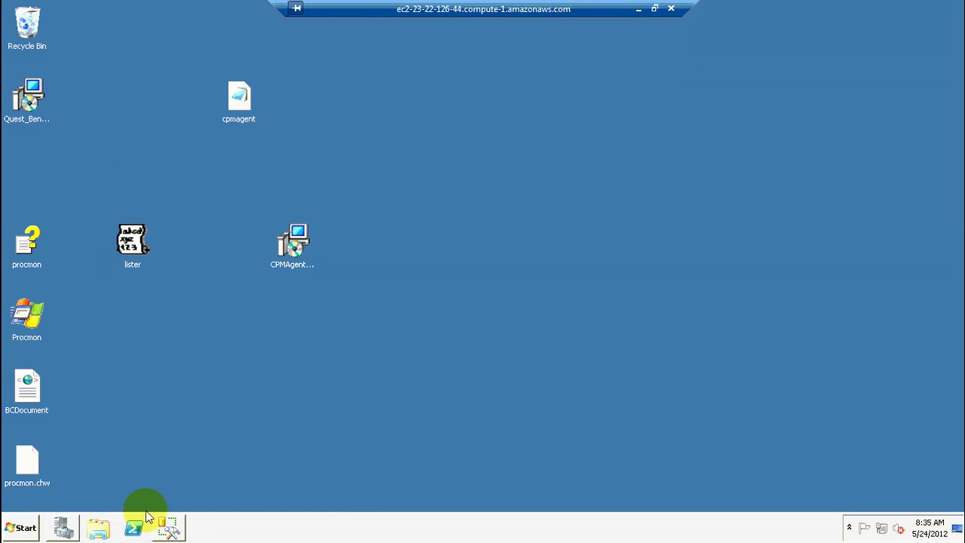
key(super+d)
- Run CPMAgentService.msi, accept the licence and keep the default C:\Program Files (x86)\CPM Agent\ folder
click(292, 245)
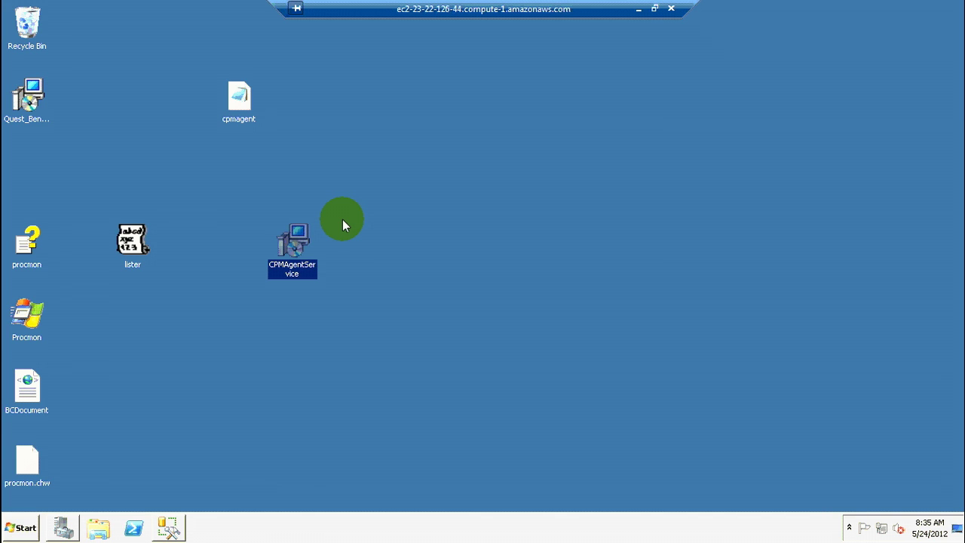
double_click(296, 237)
double_click(296, 243)
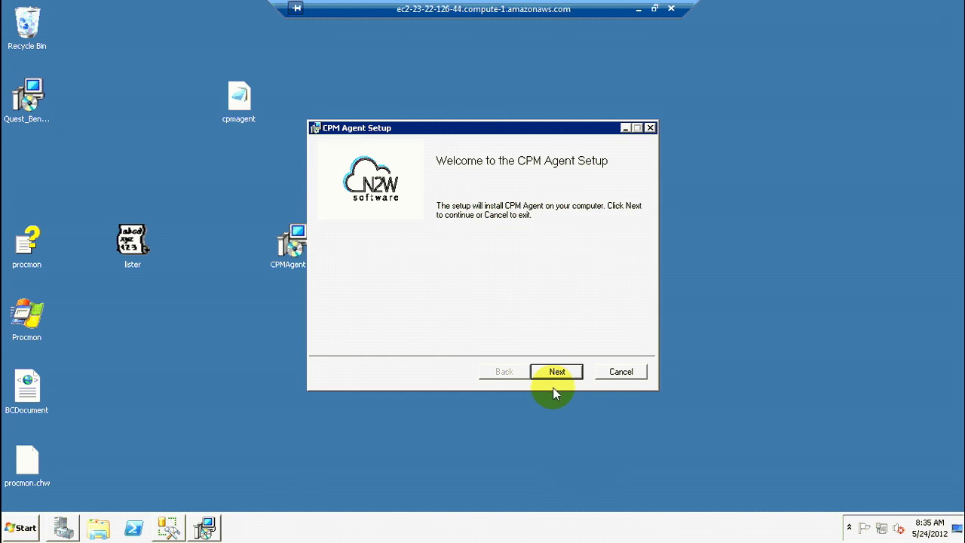
click(558, 372)
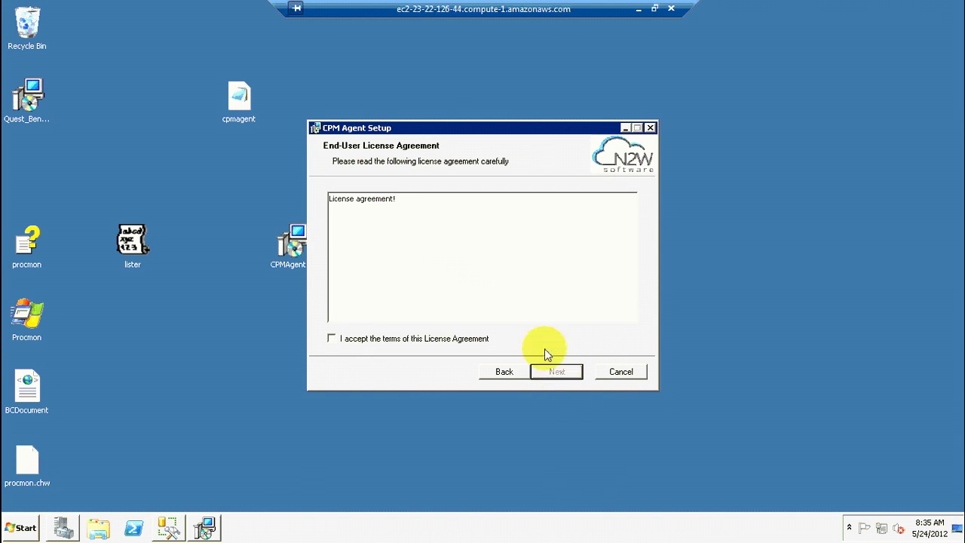
click(332, 339)
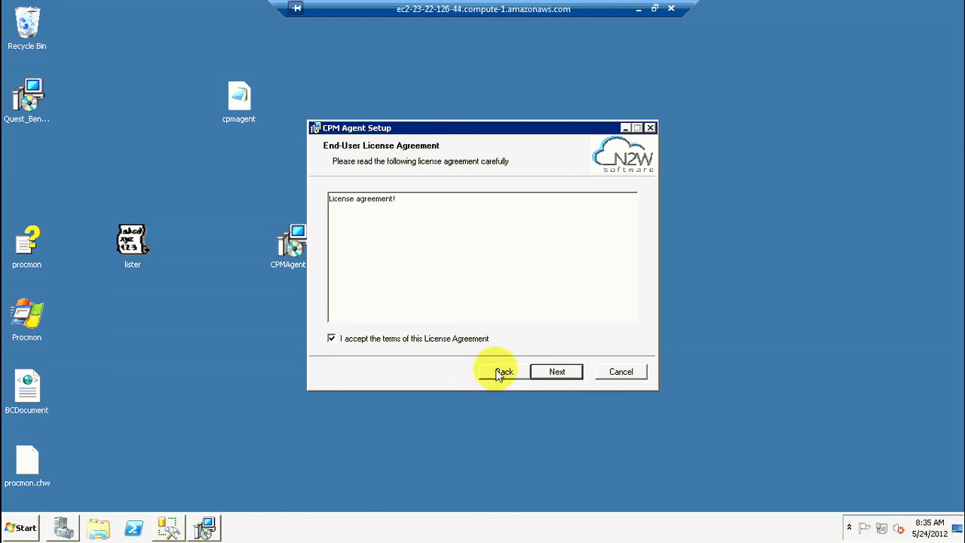
click(549, 373)
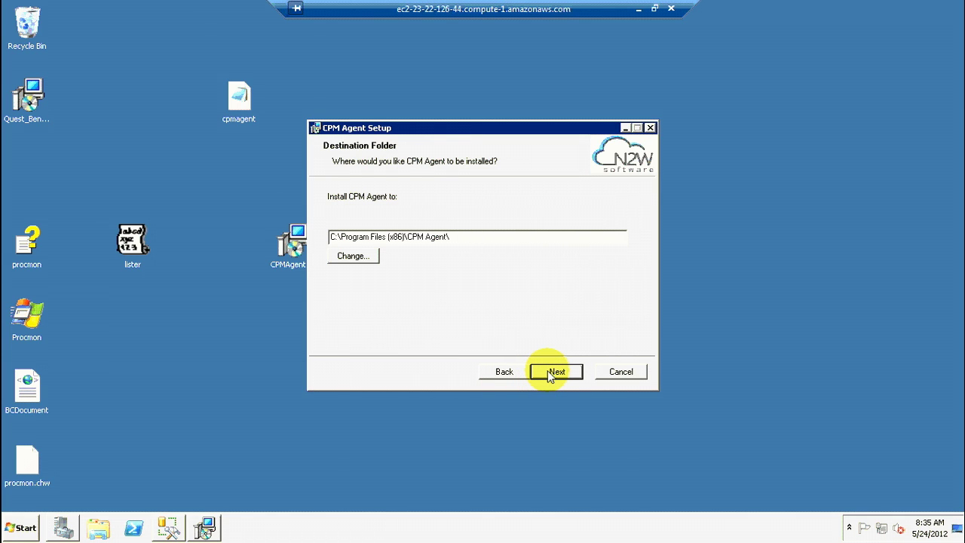
click(554, 371)
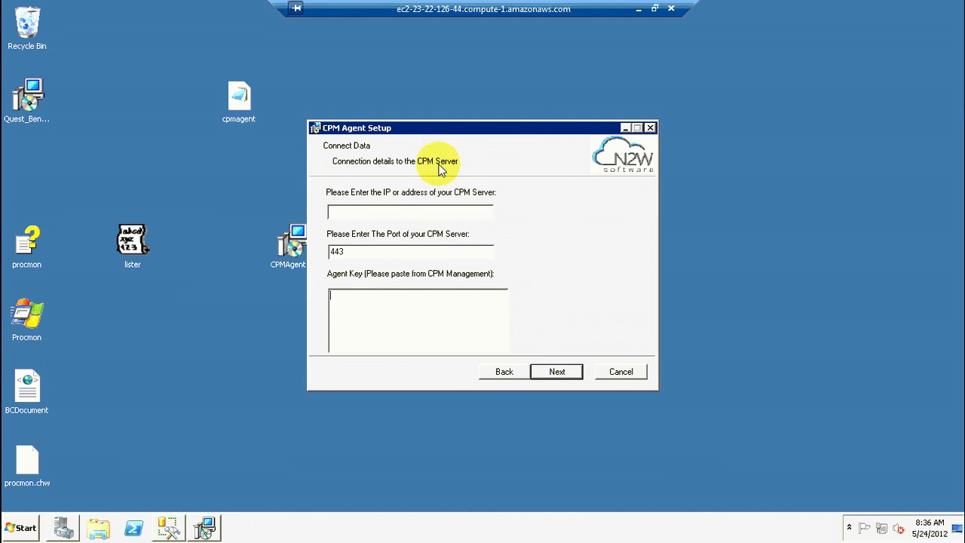
- Copy the hostname ec2-184-73-70-156.compute-1.amazonaws.com from the browser into the setup's CPM Server field
click(638, 9)
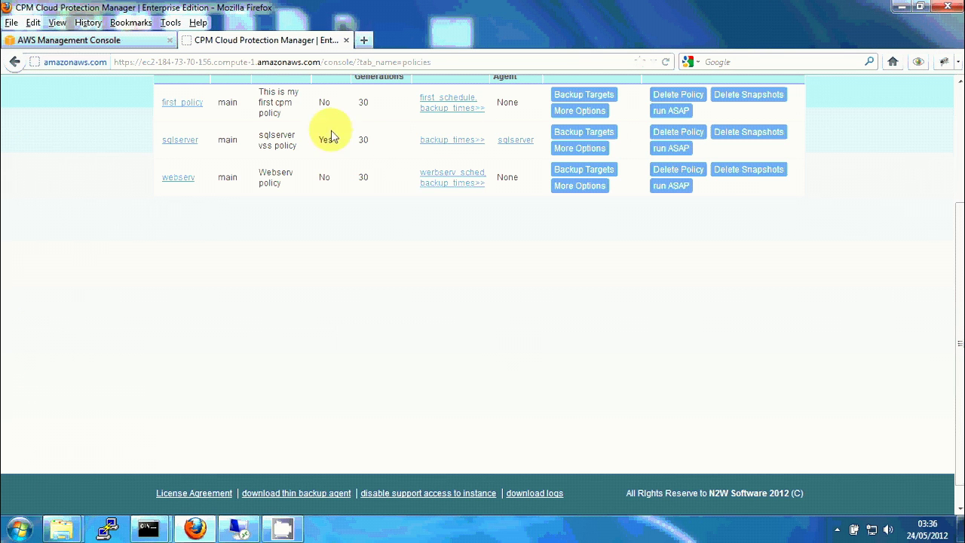
click(241, 63)
key(End)
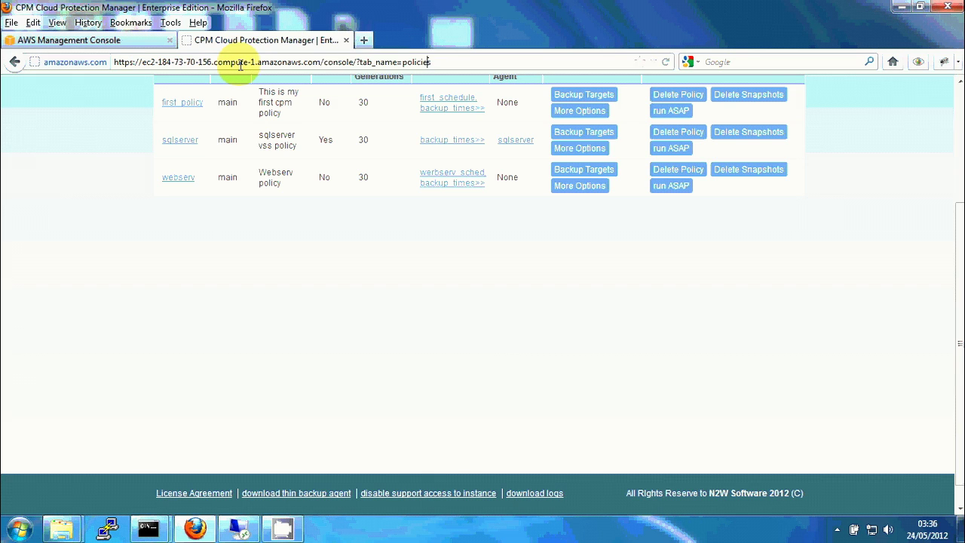
key(ctrl+Left)
key(Left)
key(shift+Left)
key(shift+Left)
key(shift+Left)
key(shift+Left)
key(shift+Left)
key(shift+Left)
key(shift+Left)
key(shift+Left)
key(shift+Left)
key(shift+Left)
key(shift+Left)
key(shift+Left)
key(shift+Left)
key(shift+Left)
key(shift+Left)
key(shift+Left)
key(shift+Left)
key(shift+Left)
key(shift+Left)
key(shift+Left)
key(shift+Left)
key(shift+Left)
key(shift+Left)
key(shift+Left)
key(shift+Left)
key(shift+Left)
key(shift+Left)
key(shift+Left)
key(shift+Left)
key(shift+Left)
key(shift+Left)
key(shift+Left)
key(shift+Left)
key(shift+Left)
key(shift+Left)
key(ctrl+c)
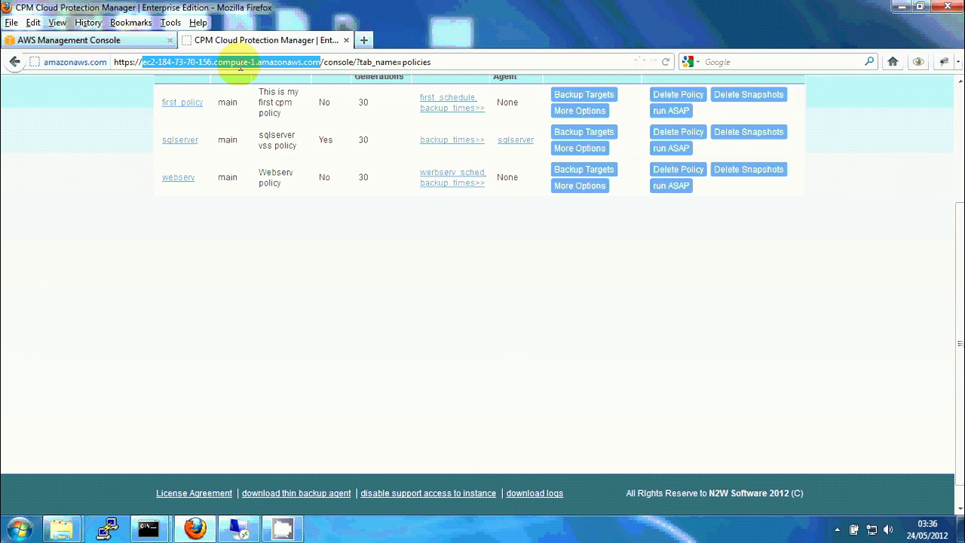
click(238, 528)
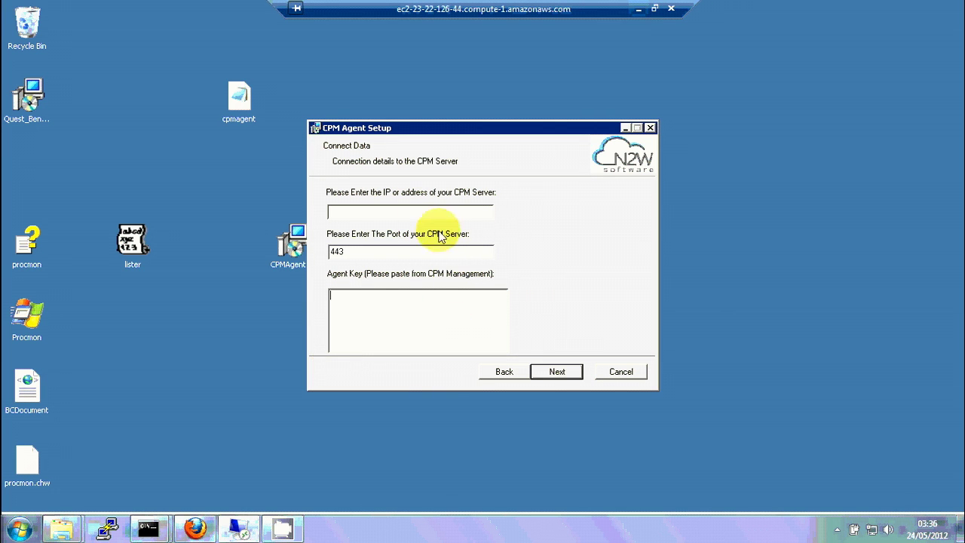
key(ctrl+v)
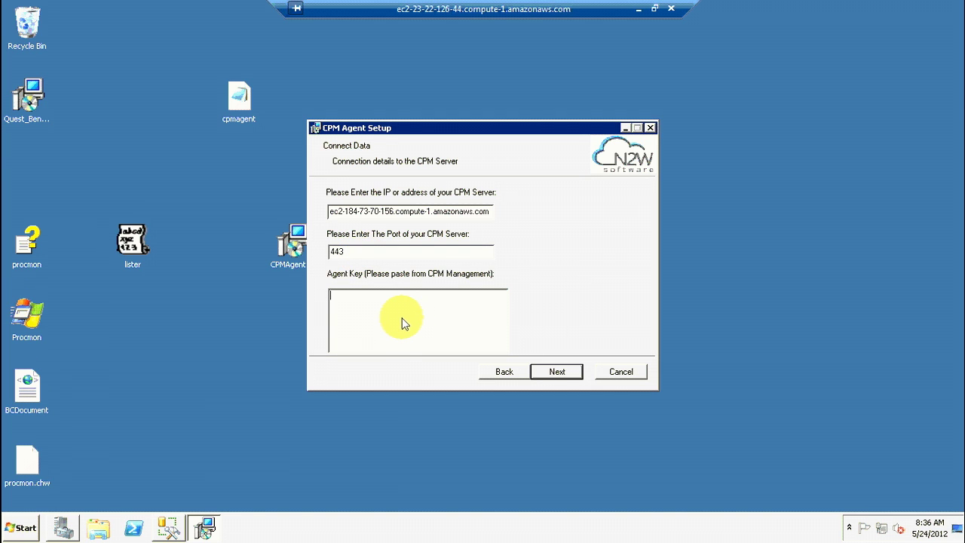
- Copy the sqlserver policy's Backup Agent Key into the setup's Agent Key field
click(638, 9)
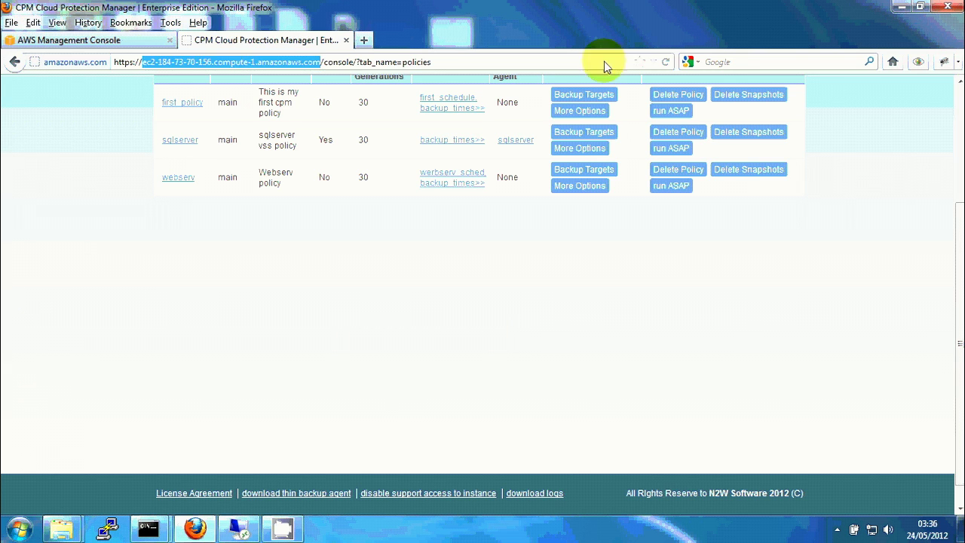
click(577, 148)
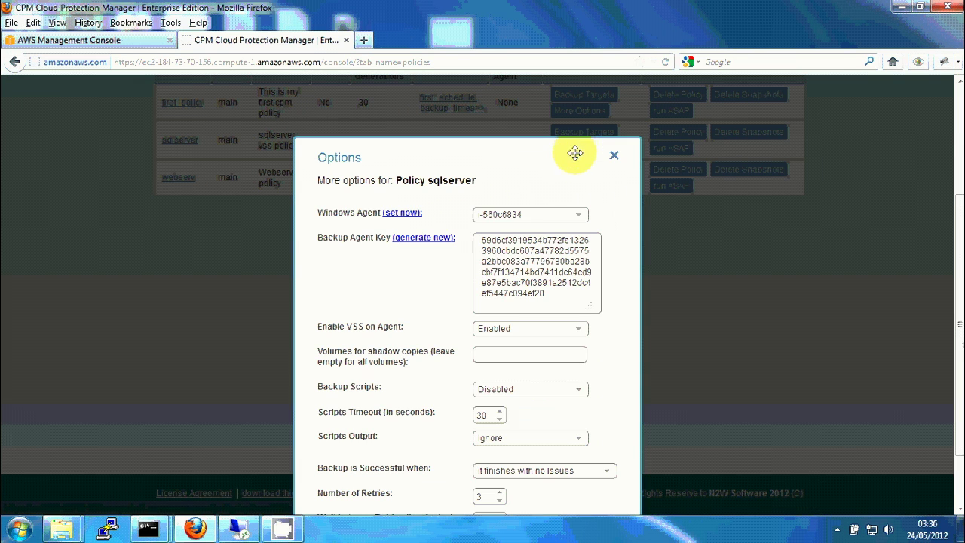
triple_click(491, 269)
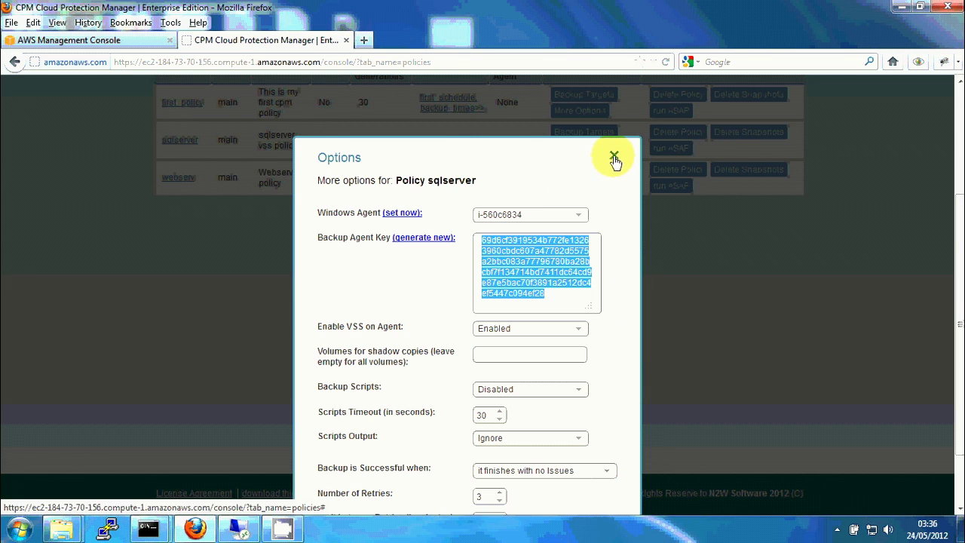
click(614, 155)
click(239, 527)
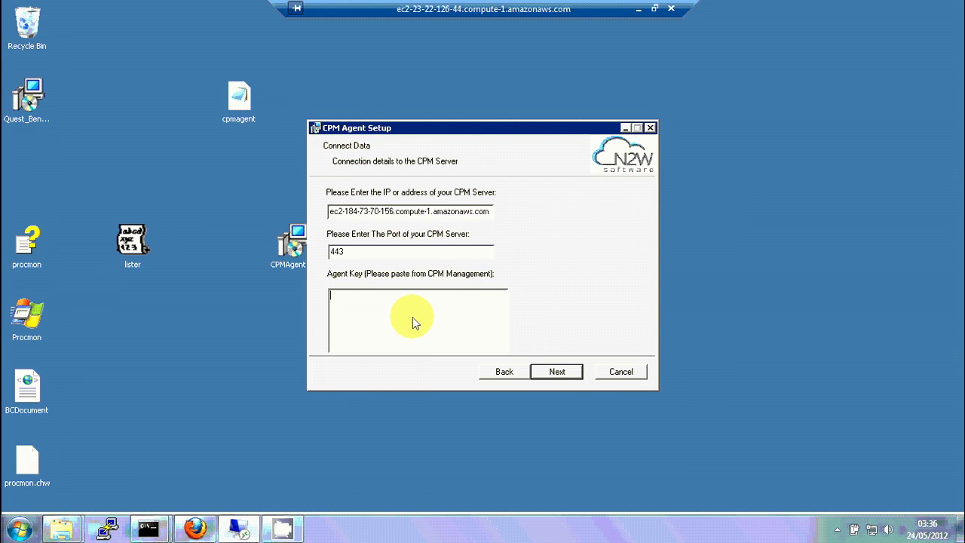
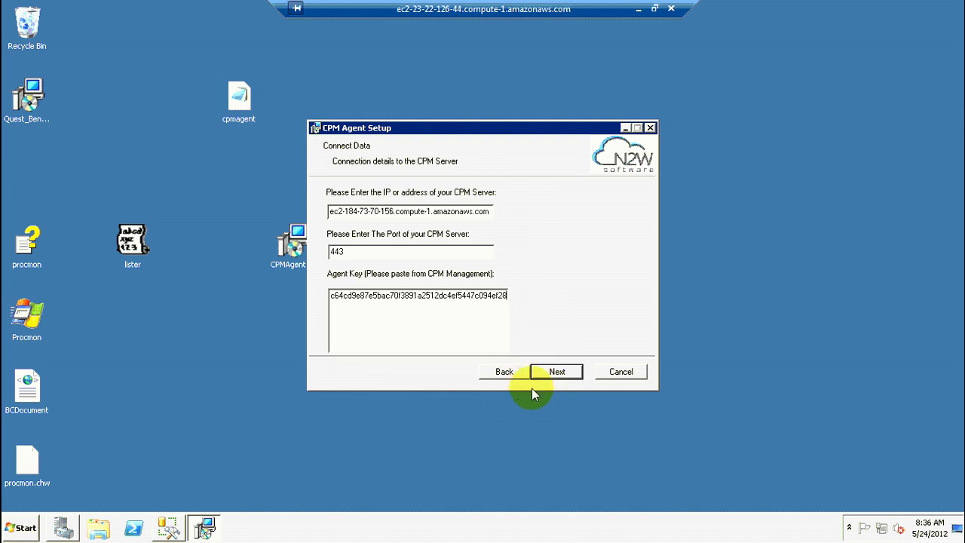
- Install the CPM agent and finish the setup wizard
click(556, 372)
click(555, 372)
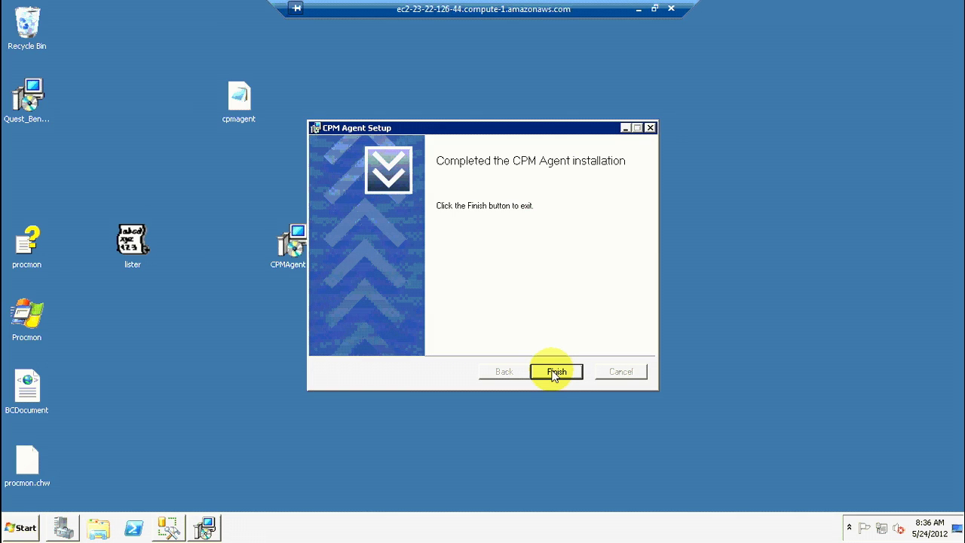
click(555, 373)
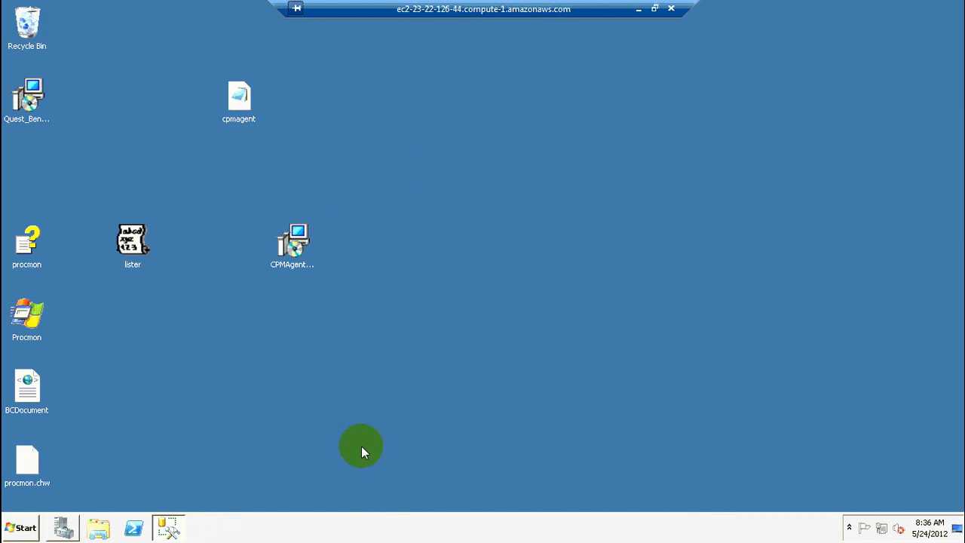
- Check in Server Manager's Services that CPM Agent Service is Started with Automatic startup
click(66, 530)
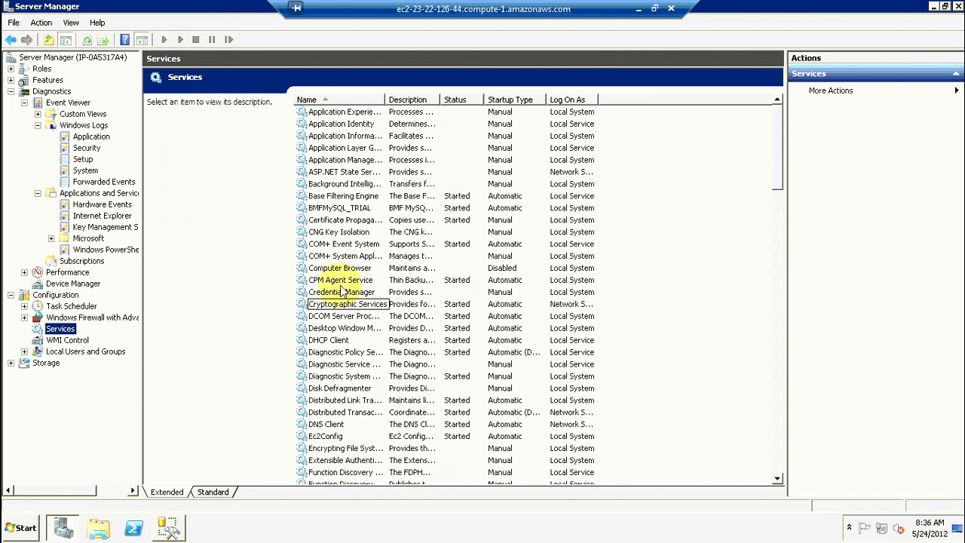
click(361, 279)
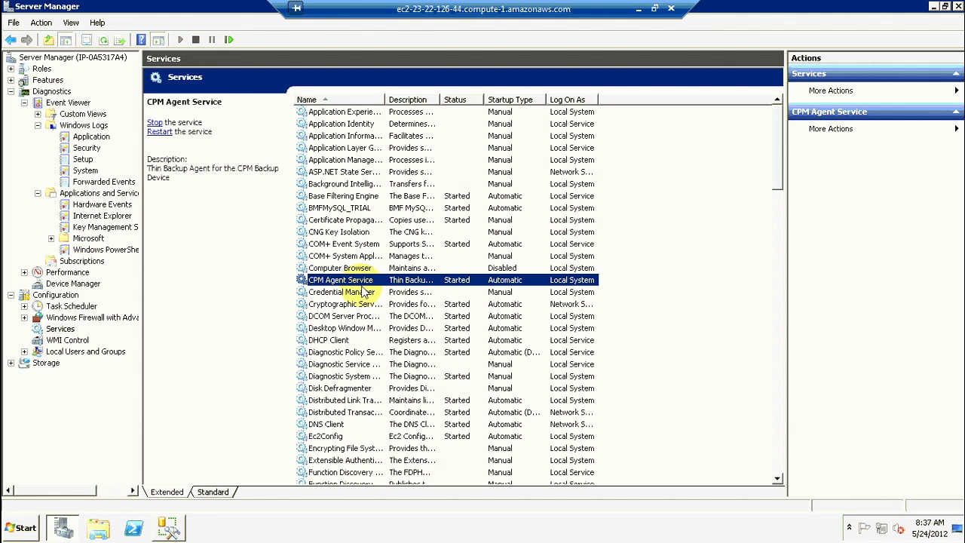
- Show the Agents tab listing the sqlserver agent and when it was last heard from
click(639, 9)
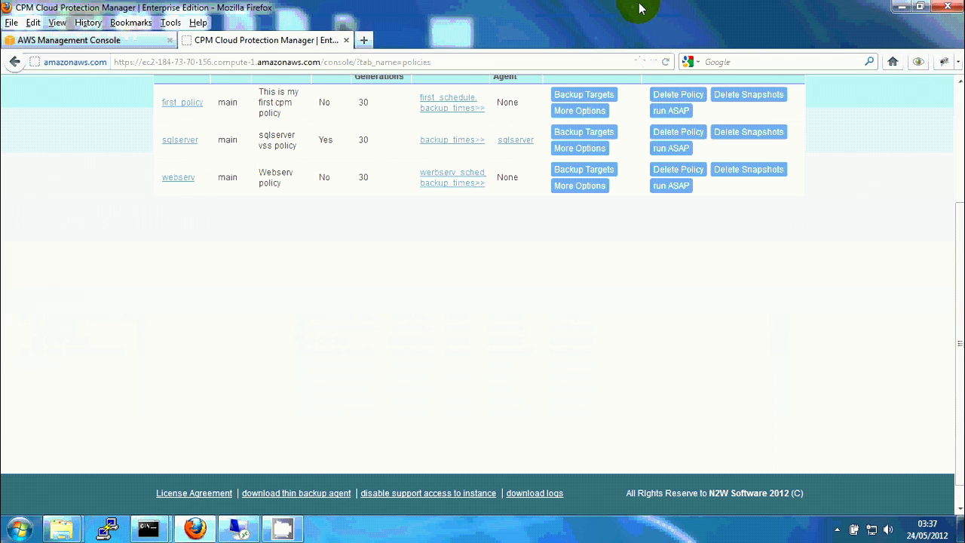
scroll(556, 291, up, 3)
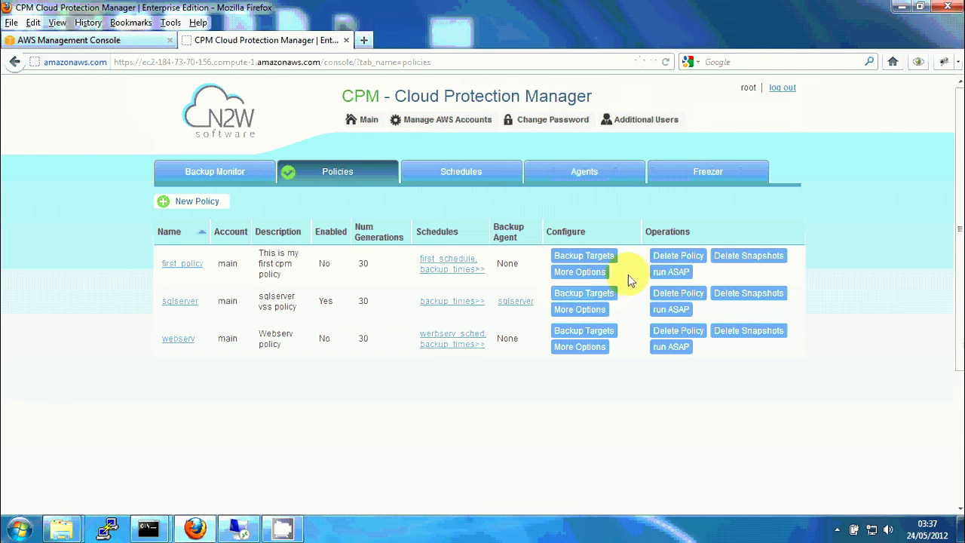
click(594, 178)
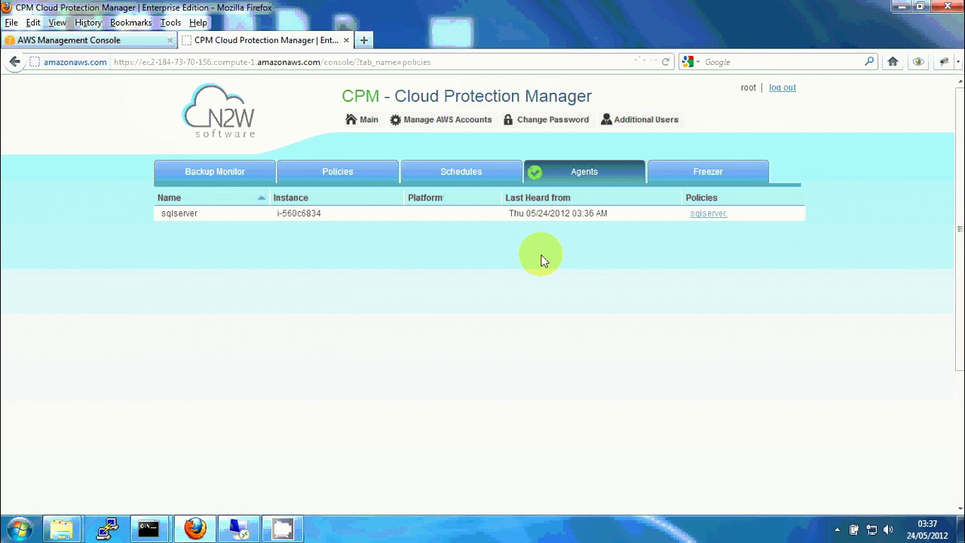
- Create schedule sqlserver_sched repeating every 15 minutes, described 'sqlserver schdeule', and apply it
click(360, 176)
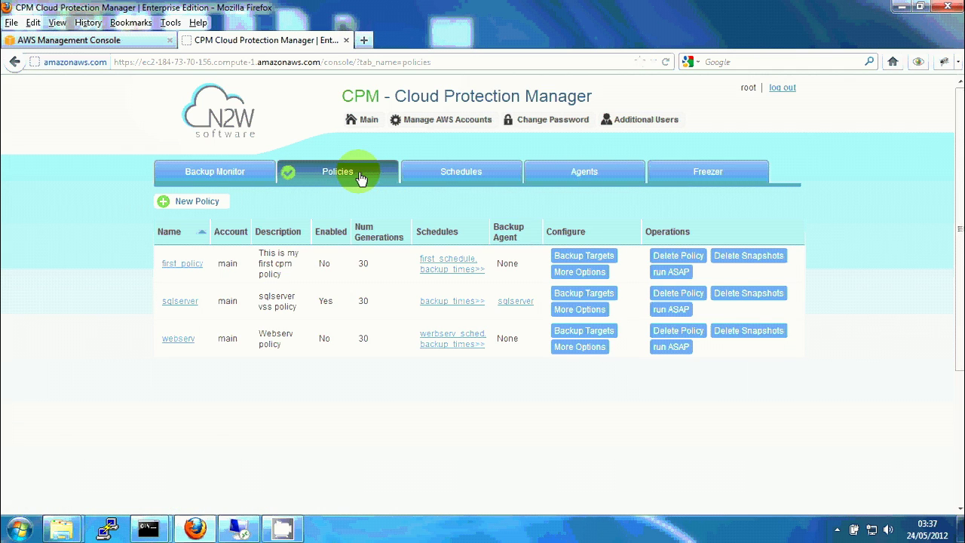
click(442, 176)
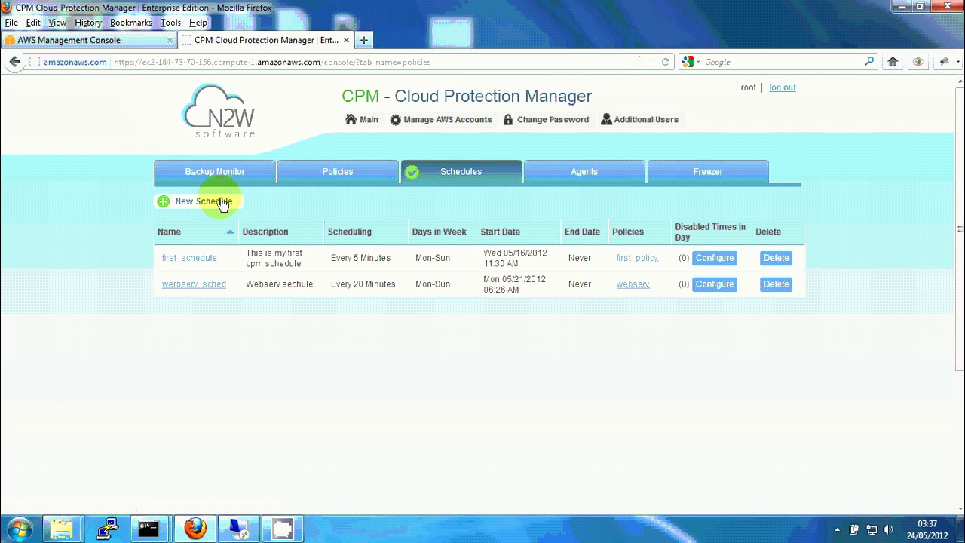
click(202, 201)
click(467, 191)
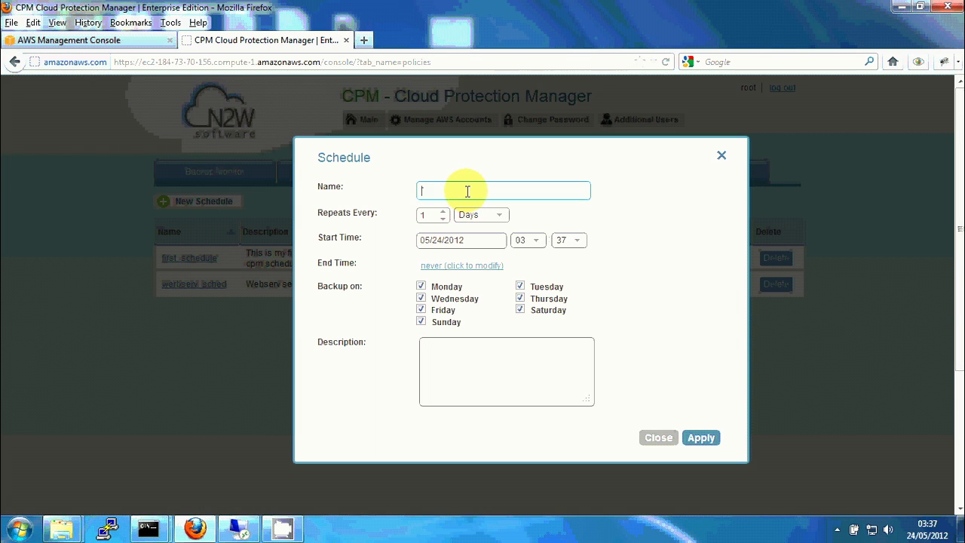
text(sqlserver_sched)
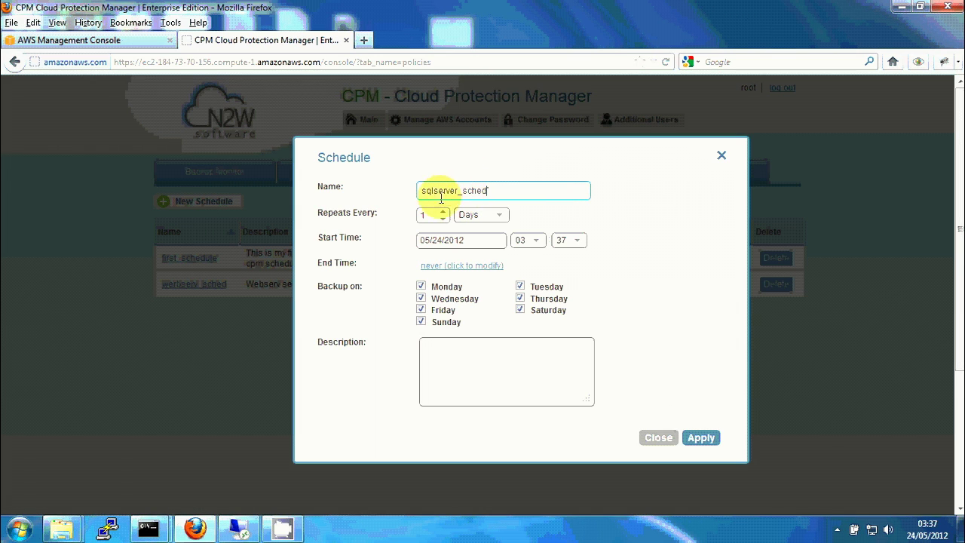
click(430, 215)
text(5)
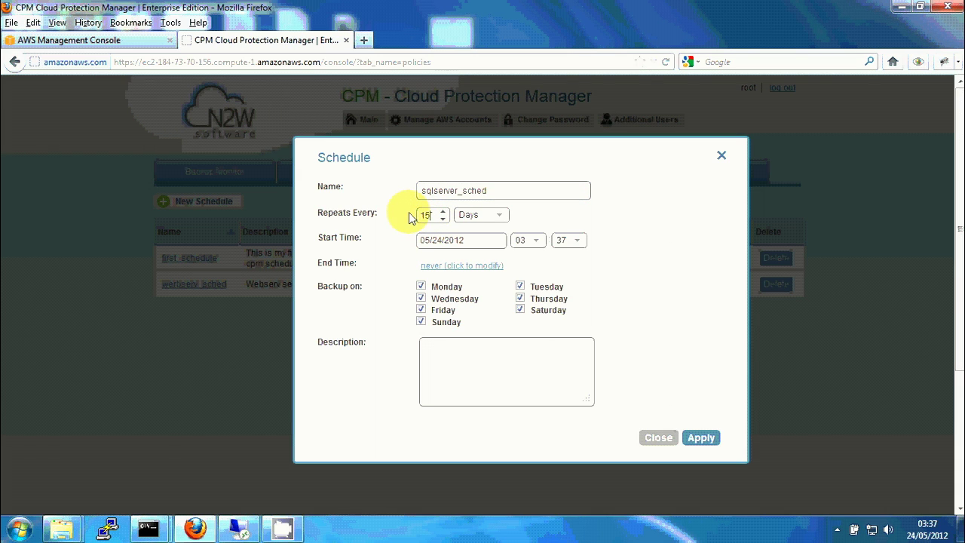
click(477, 216)
click(481, 234)
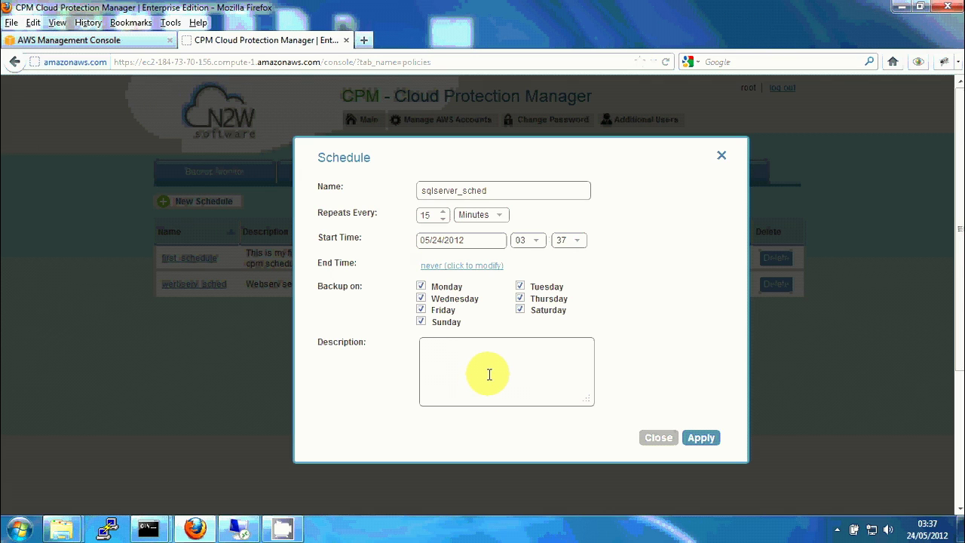
text(sqlserver schdeule)
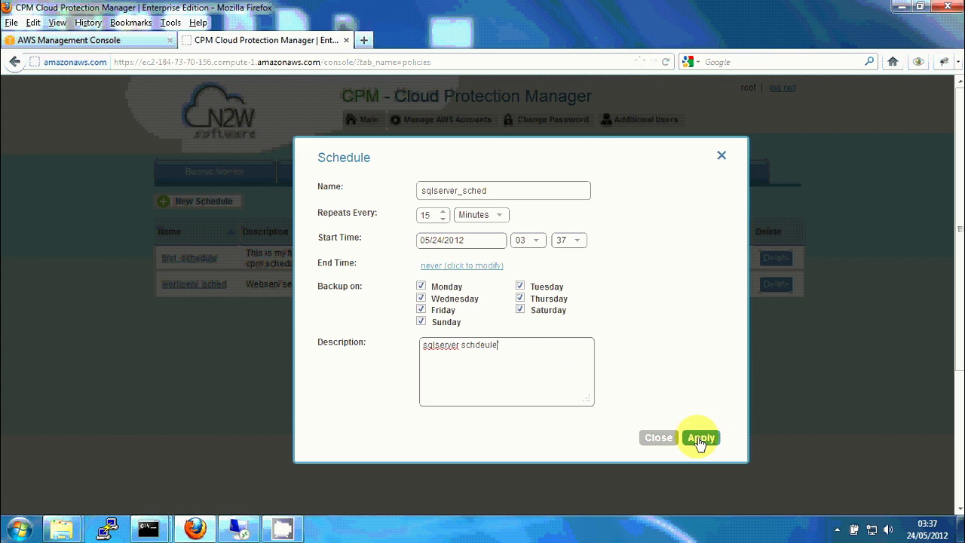
click(699, 439)
- Assign sqlserver_sched to the sqlserver policy and review its 15-minute planned backup times
click(350, 175)
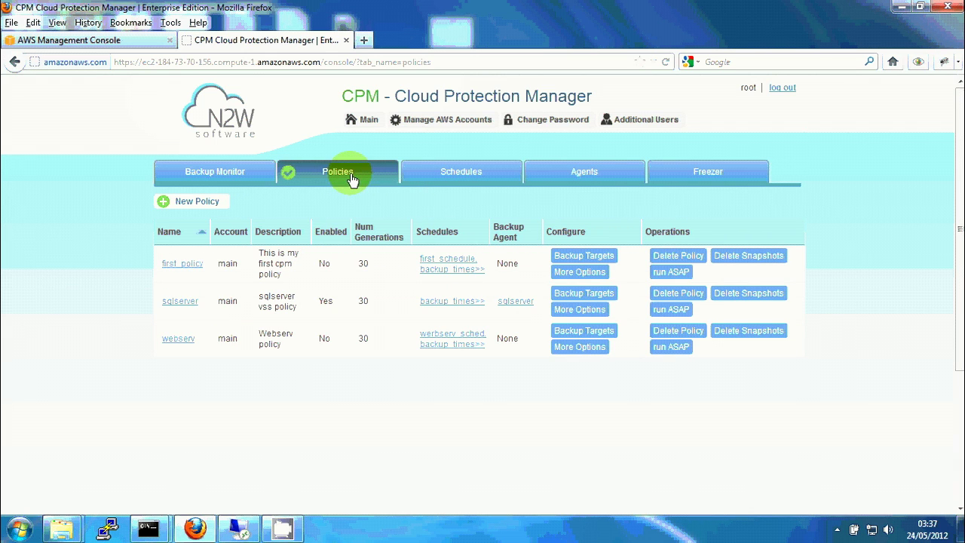
click(184, 303)
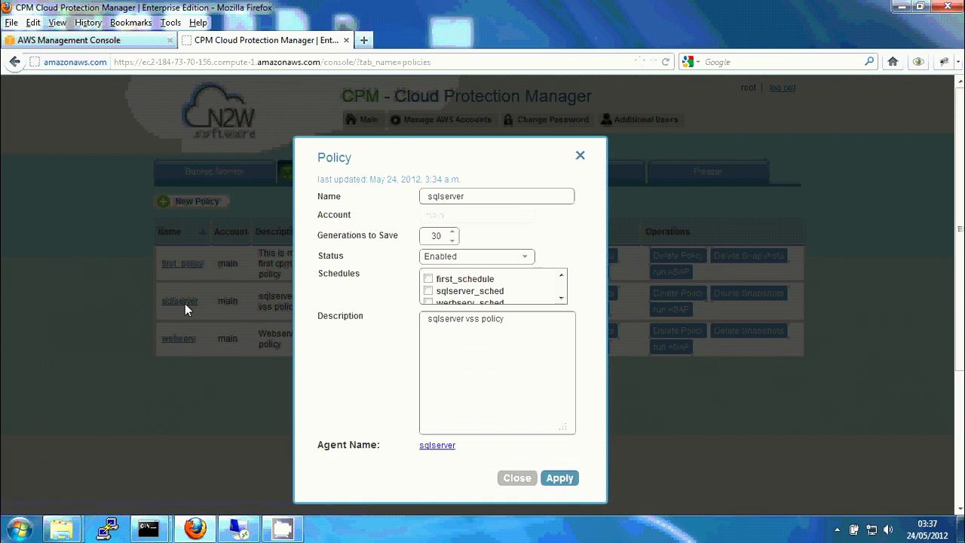
click(558, 300)
click(428, 285)
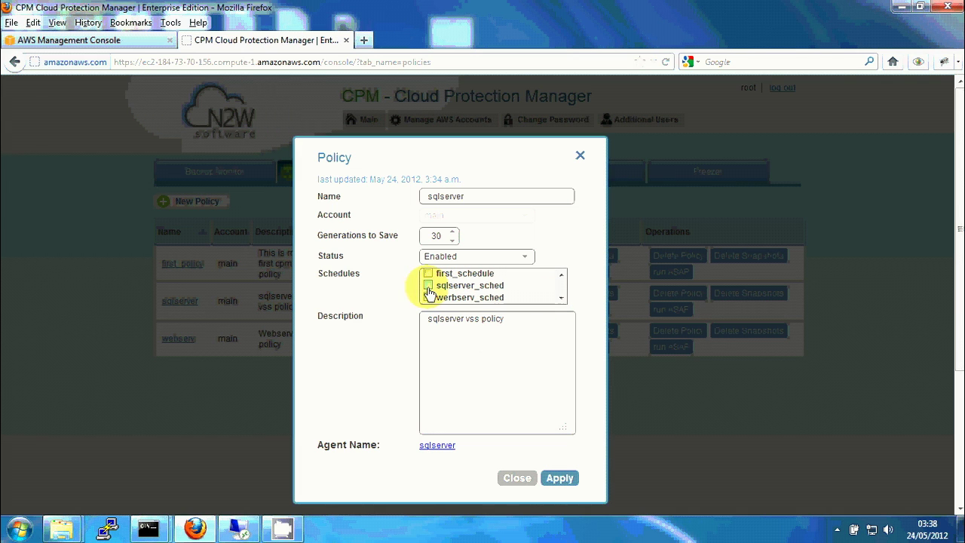
click(559, 478)
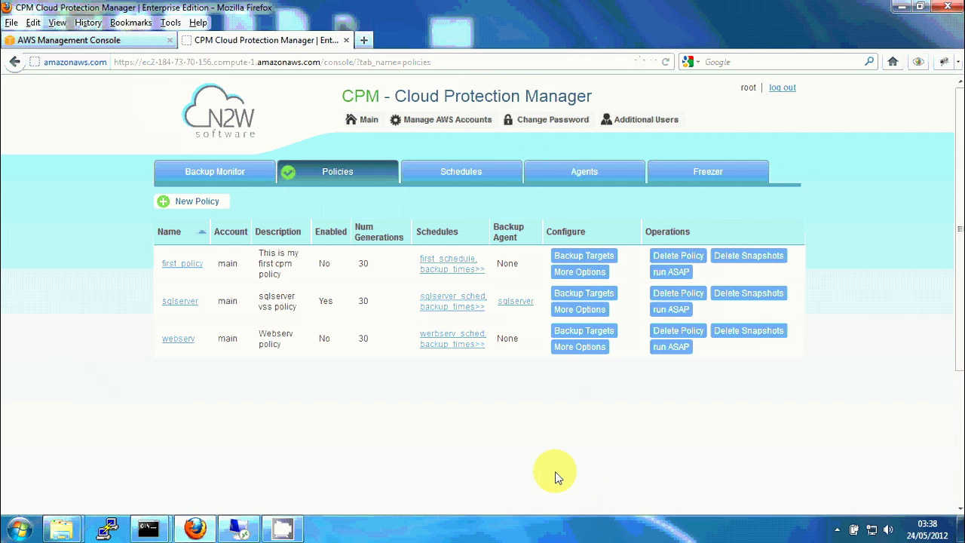
click(454, 307)
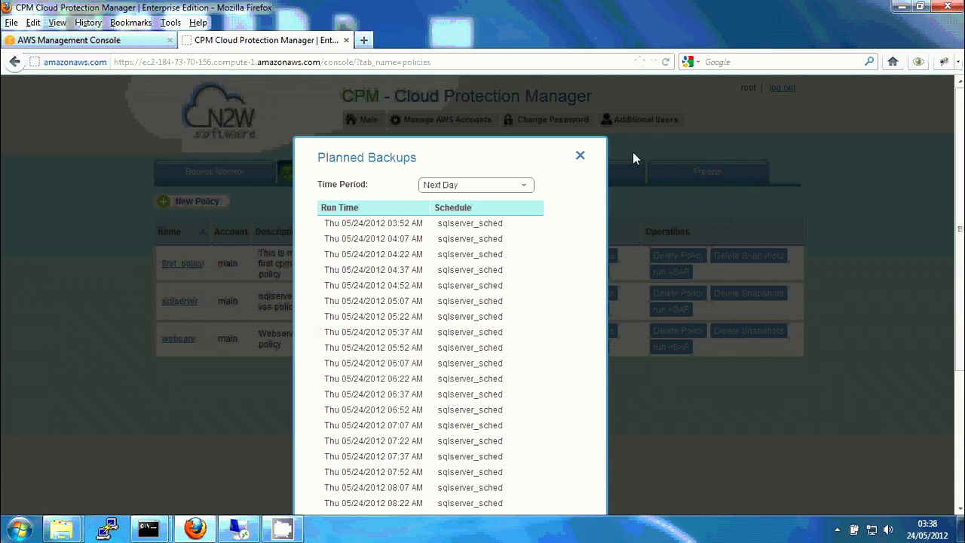
click(579, 155)
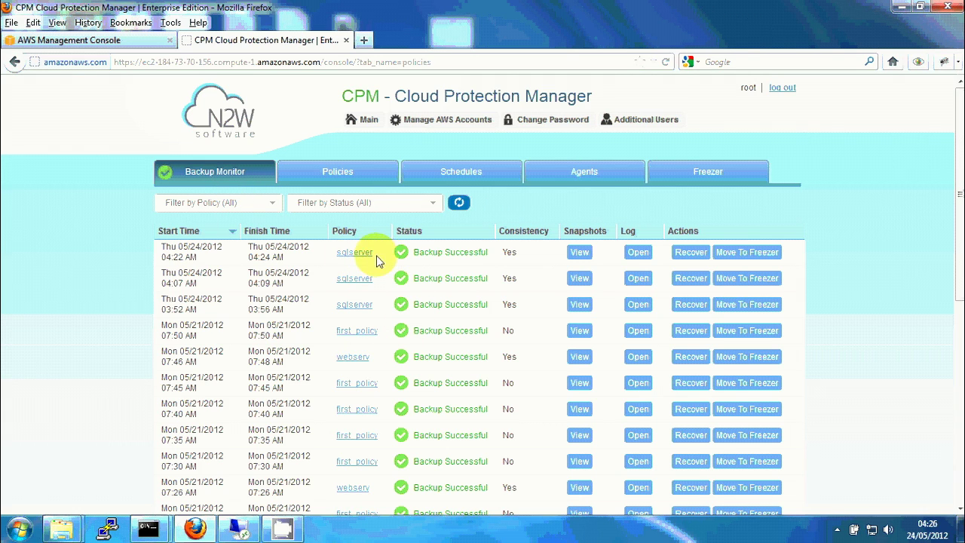
- Filter Backup Monitor to the sqlserver policy and confirm its backups show consistency Yes
click(272, 204)
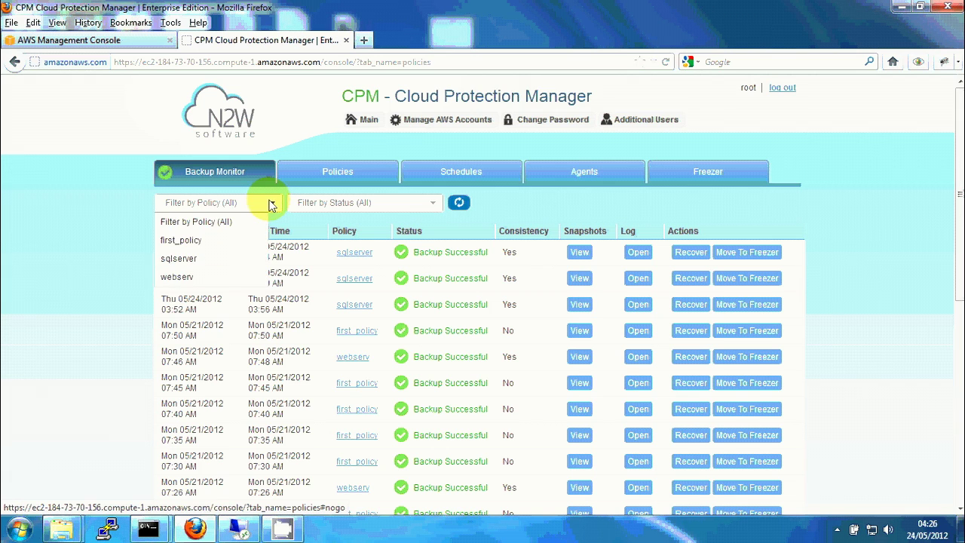
click(181, 259)
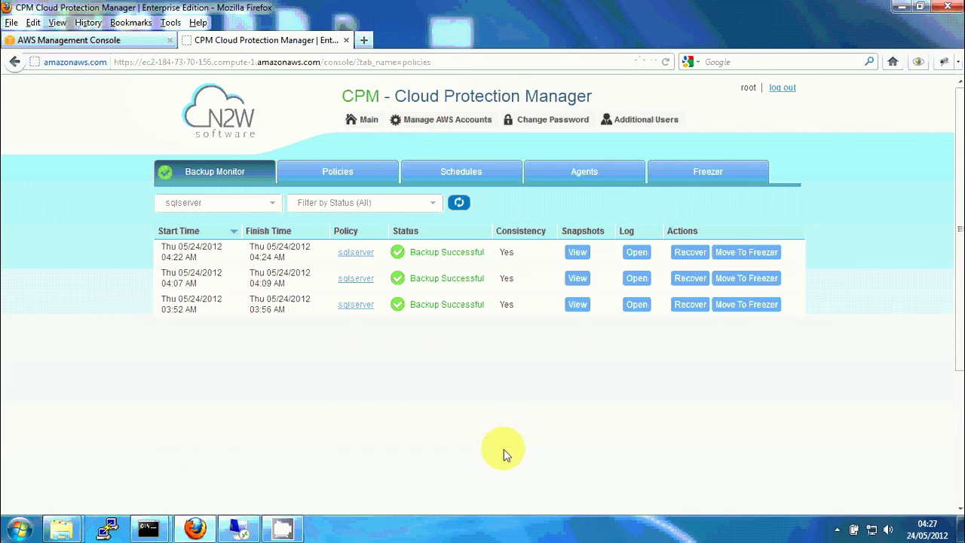
double_click(509, 254)
mouse_move(515, 306)
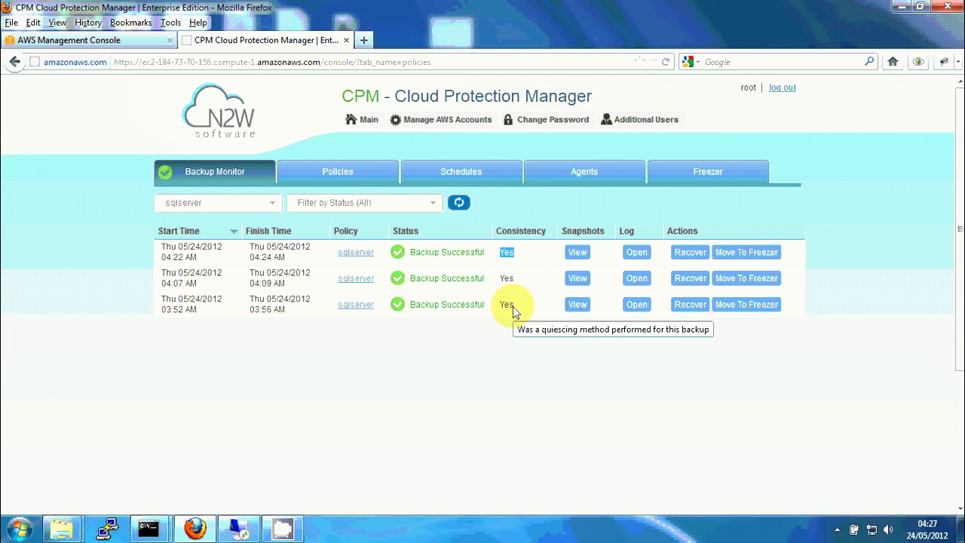
click(635, 253)
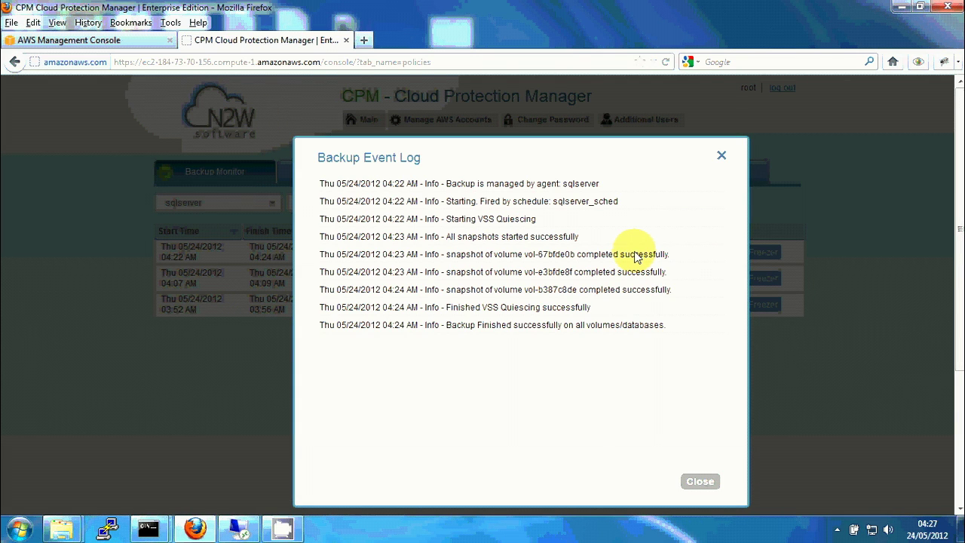
double_click(451, 187)
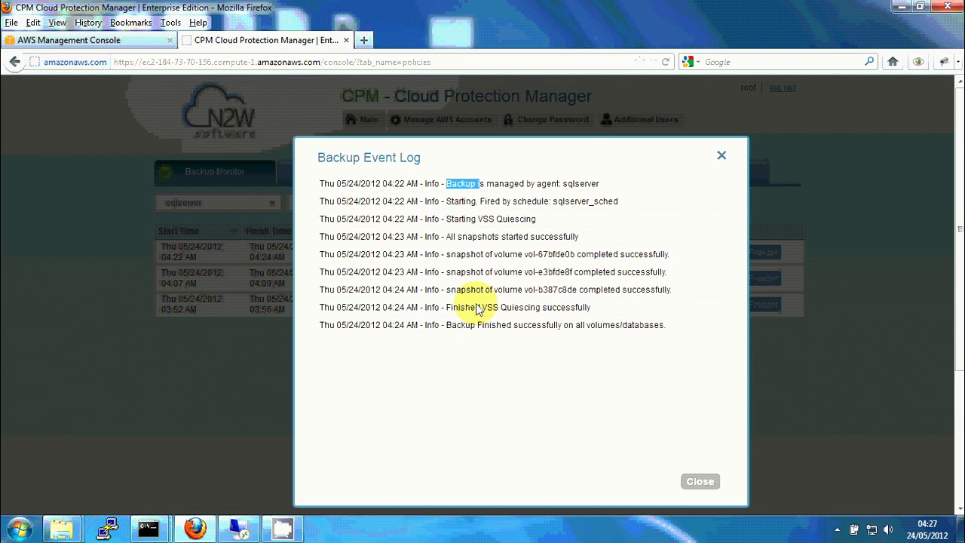
click(698, 482)
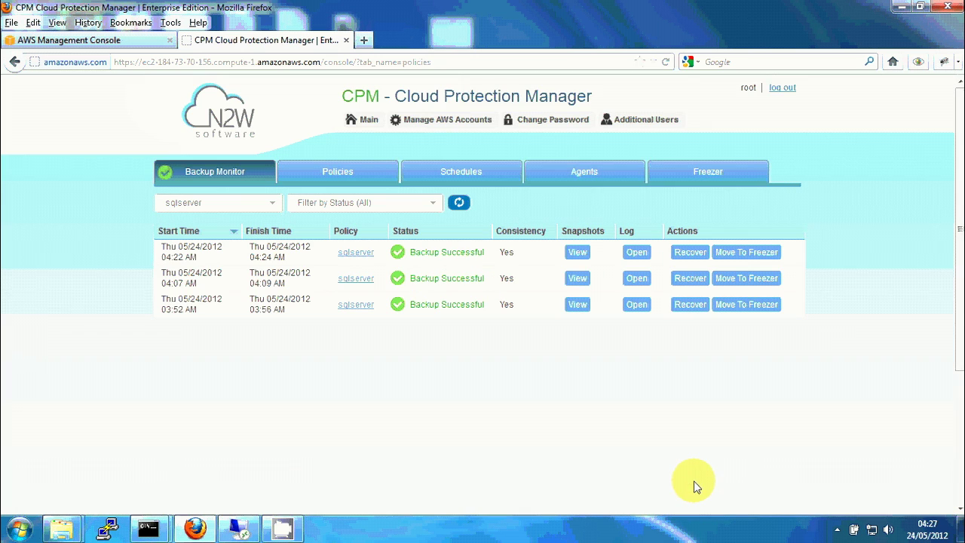
- Open the Application event log and inspect two MSSQLSERVER 18264 database backup events
click(230, 532)
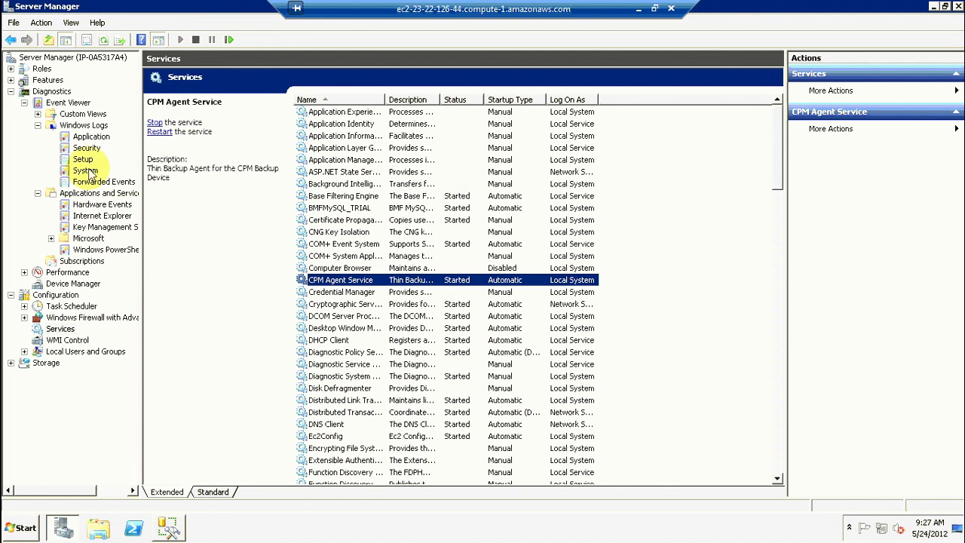
click(104, 142)
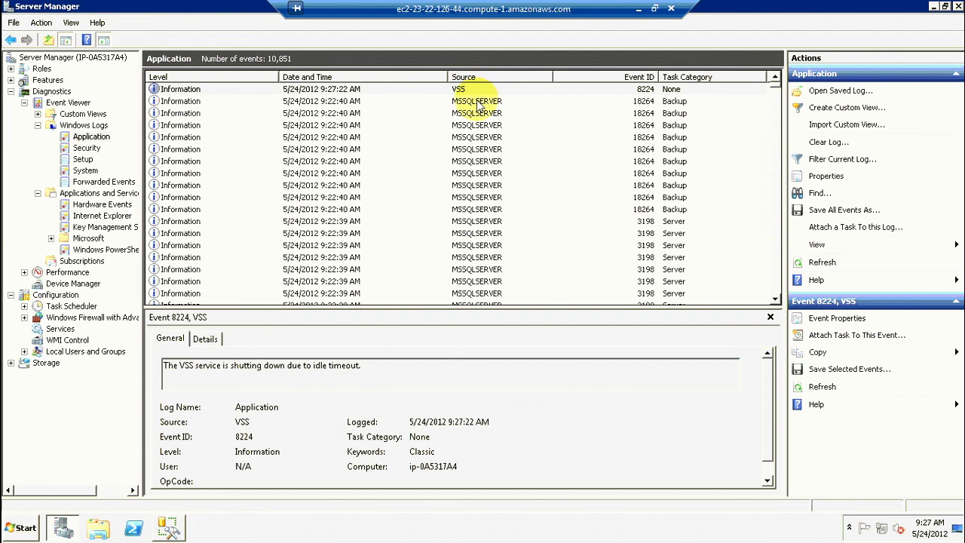
double_click(477, 101)
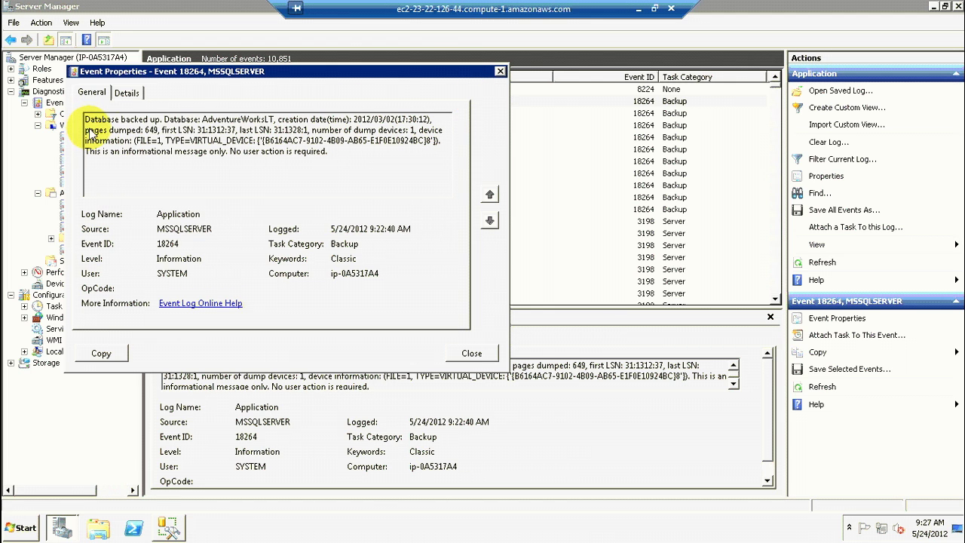
click(500, 70)
double_click(305, 137)
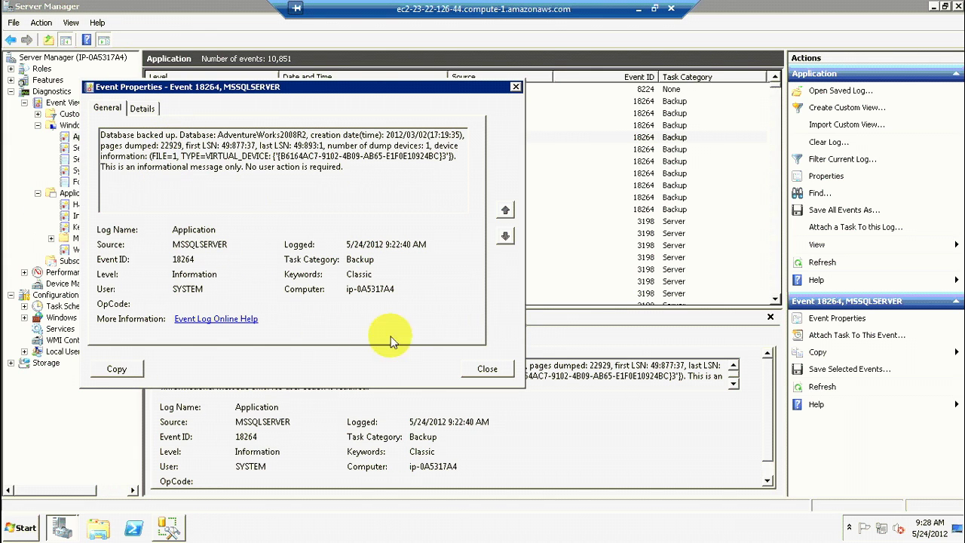
click(488, 369)
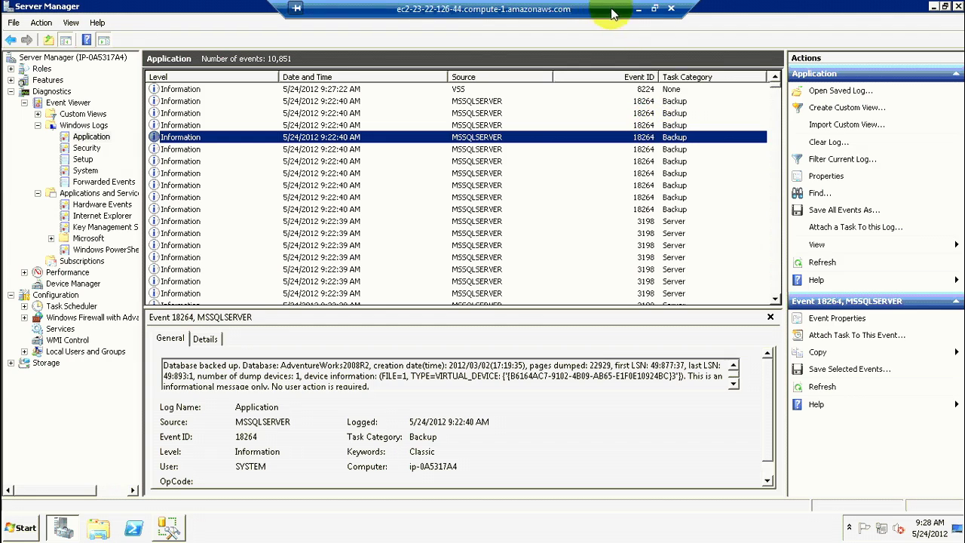